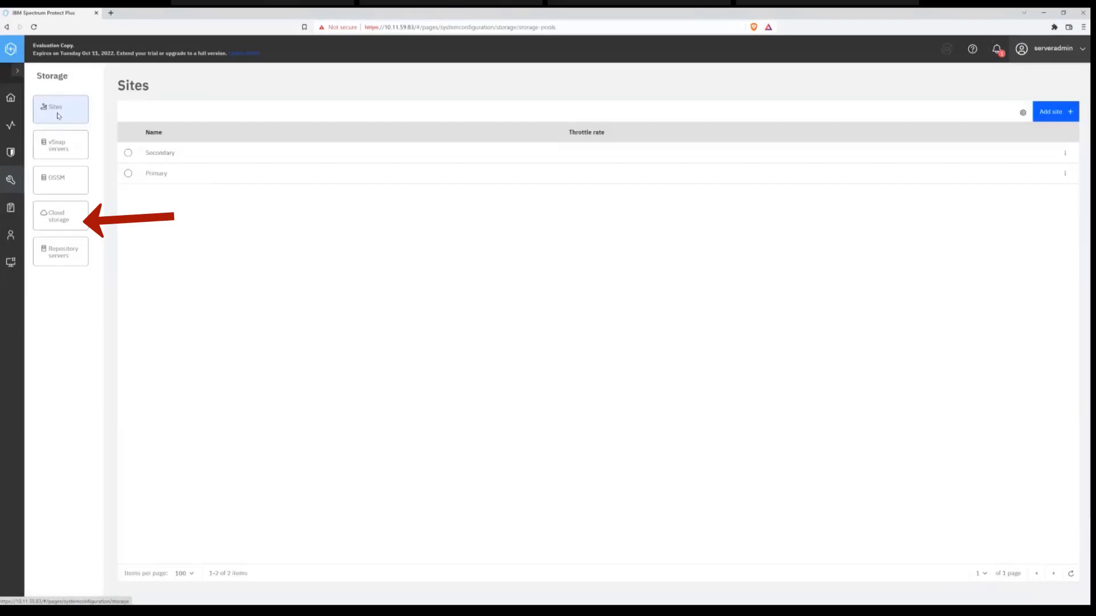
# - Start adding a cloud storage provider and choose IBM Cloud Object Storage as its cloud type
pyautogui.click(63, 222)
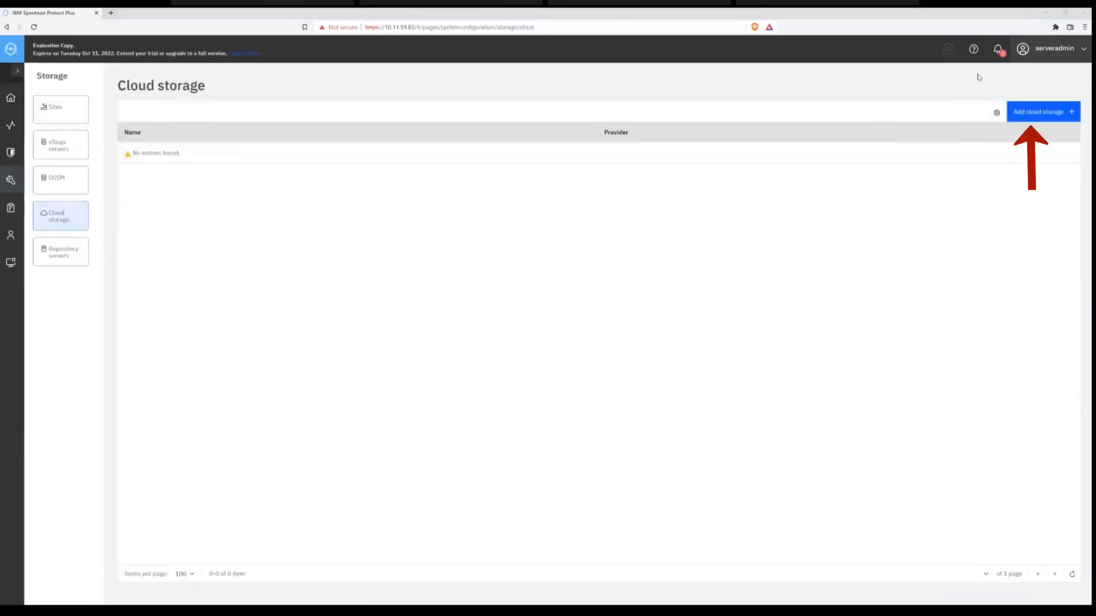
pyautogui.click(1051, 116)
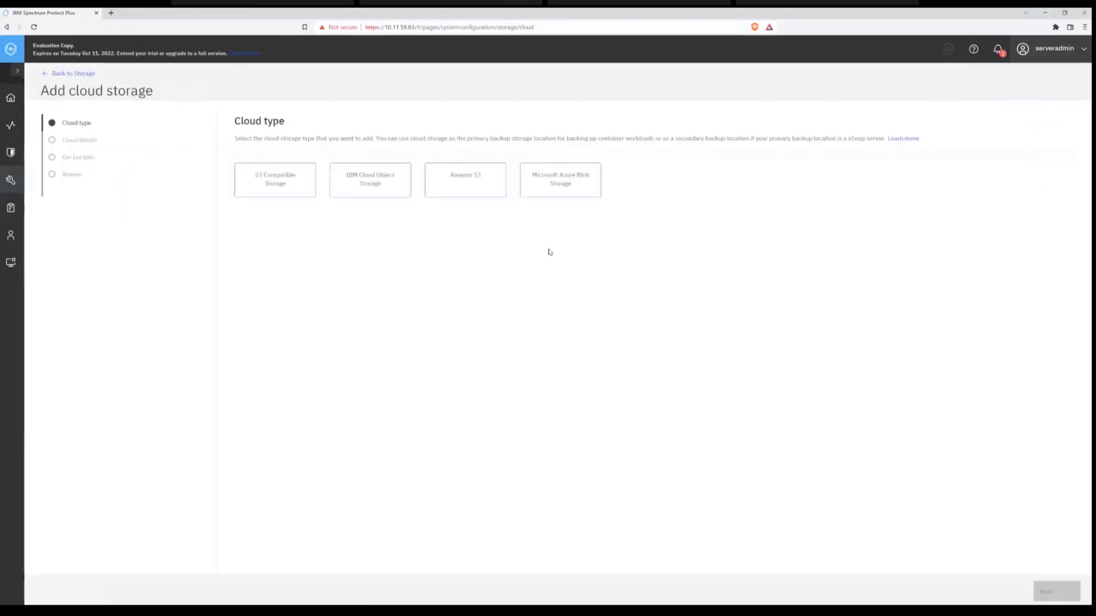
pyautogui.click(378, 186)
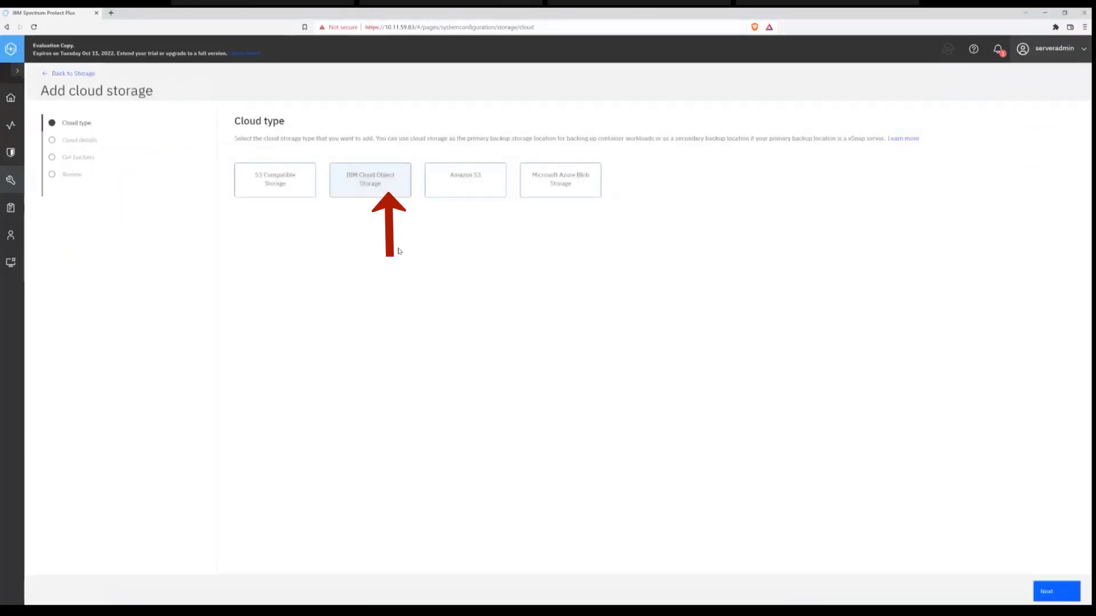
pyautogui.click(1050, 598)
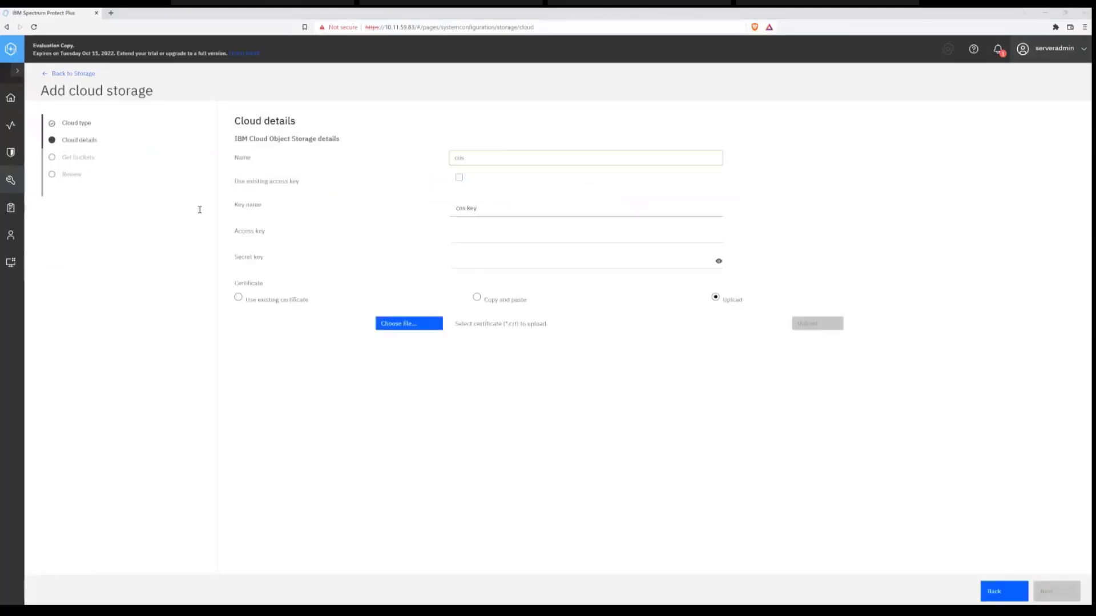
# - Paste the access key and the secret key for the cos storage, then continue to the bucket settings
pyautogui.click(514, 235)
pyautogui.hotkey('ctrl', 'v')
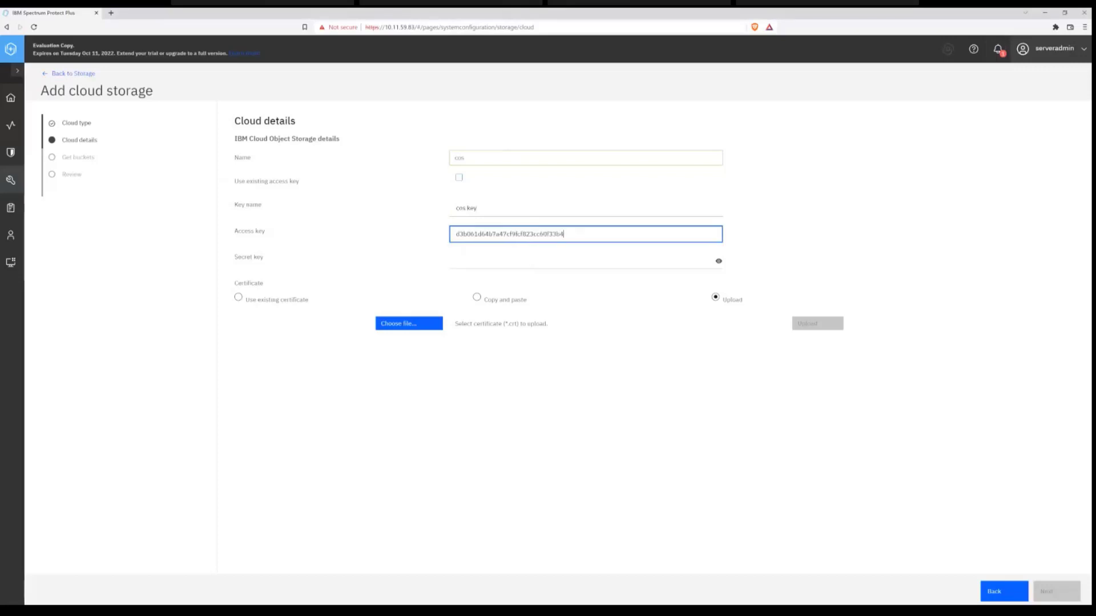
pyautogui.hotkey('alt', 'Tab')
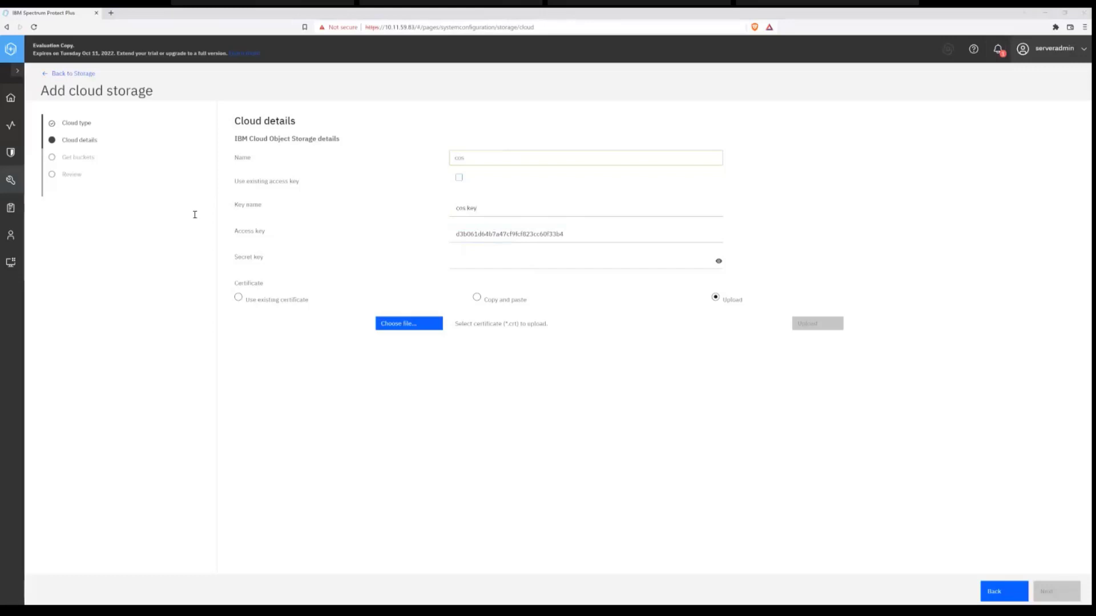
pyautogui.click(512, 260)
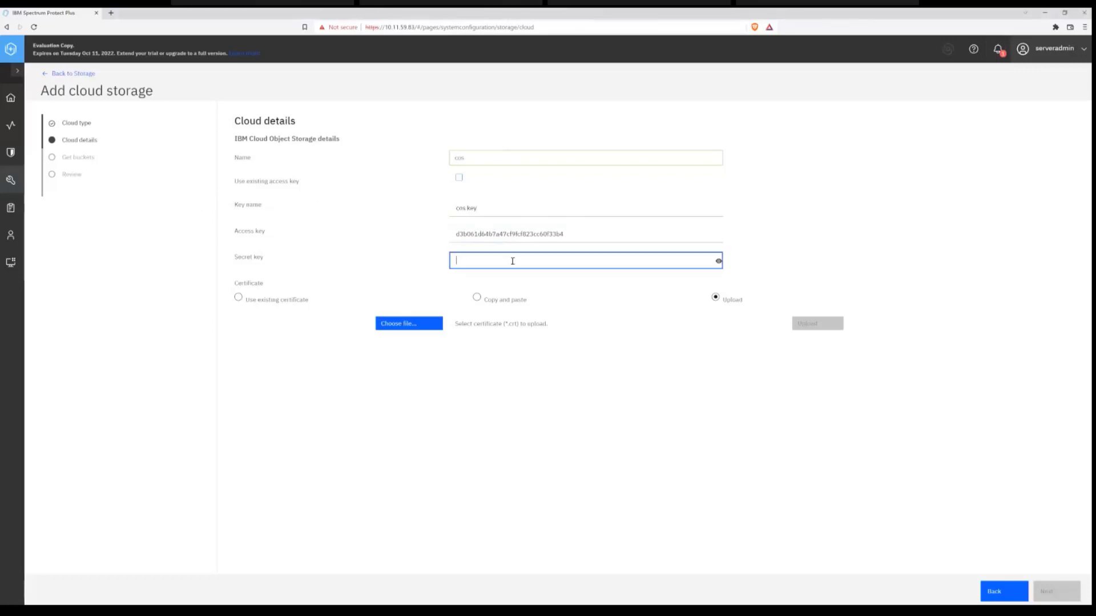
pyautogui.hotkey('ctrl', 'v')
pyautogui.click(1056, 589)
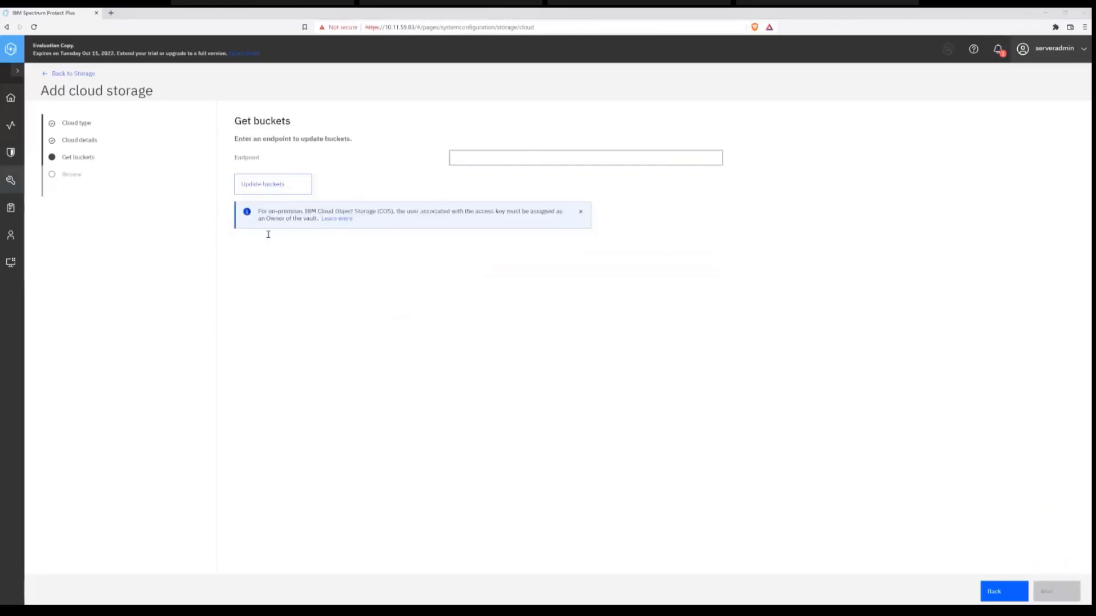
pyautogui.click(273, 184)
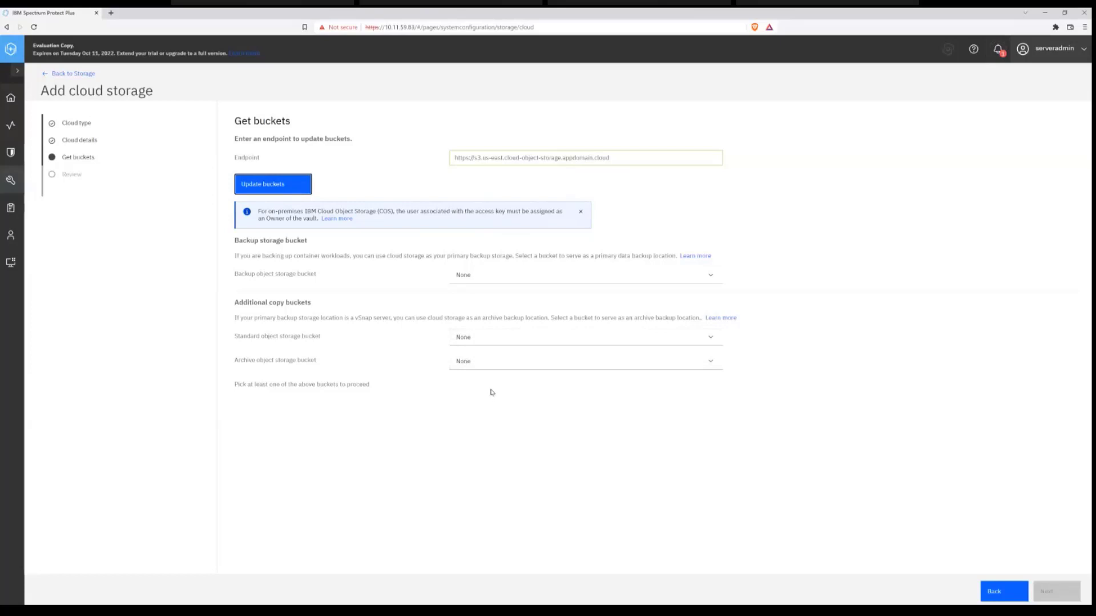
pyautogui.click(497, 276)
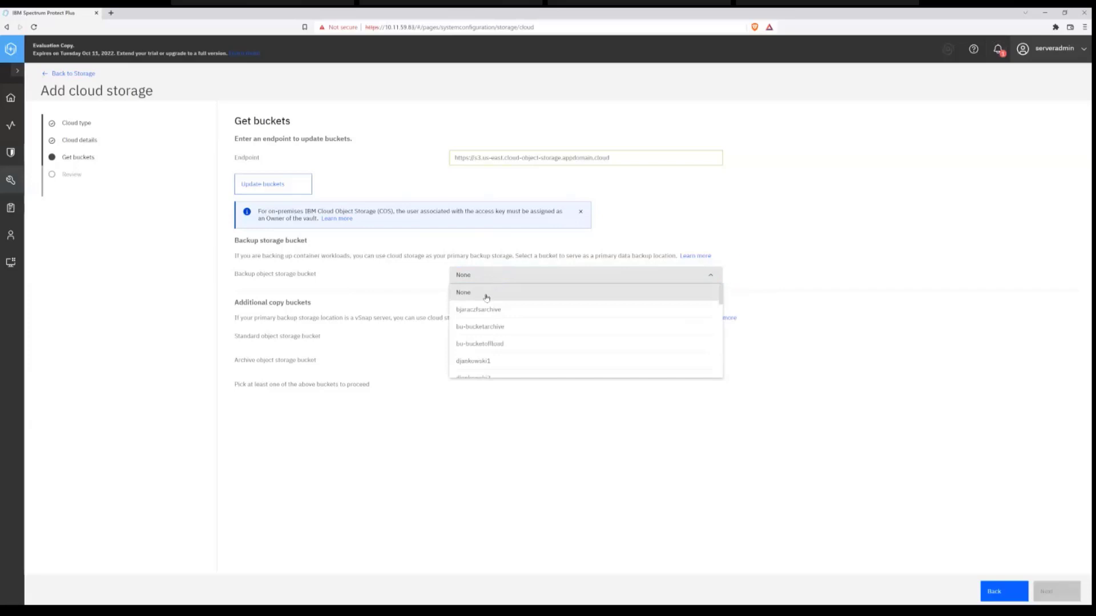
pyautogui.scroll(-5, 501, 338)
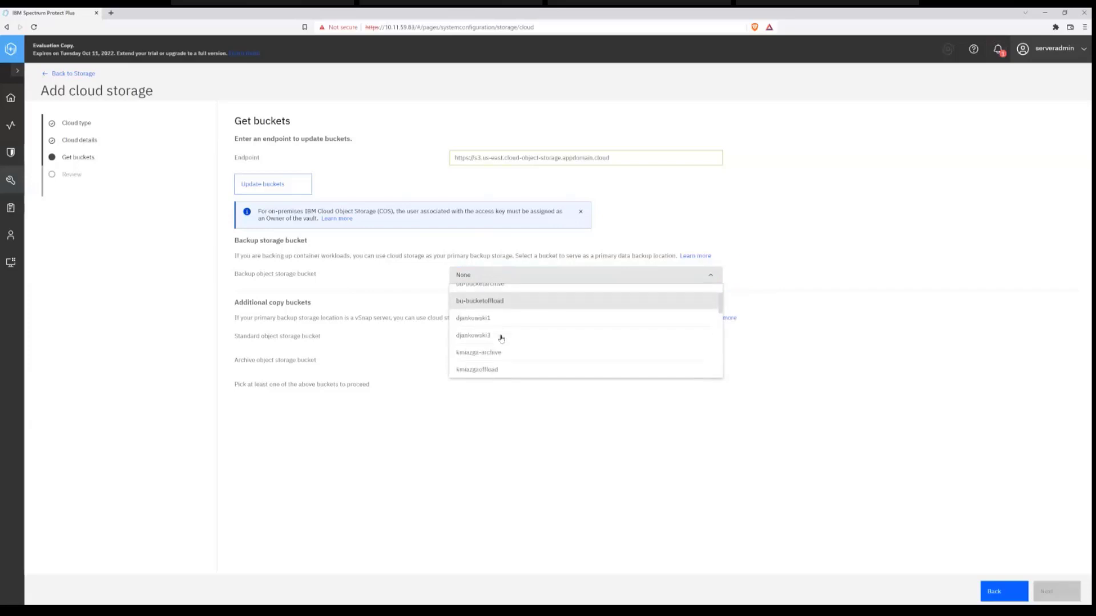
pyautogui.scroll(-4, 497, 348)
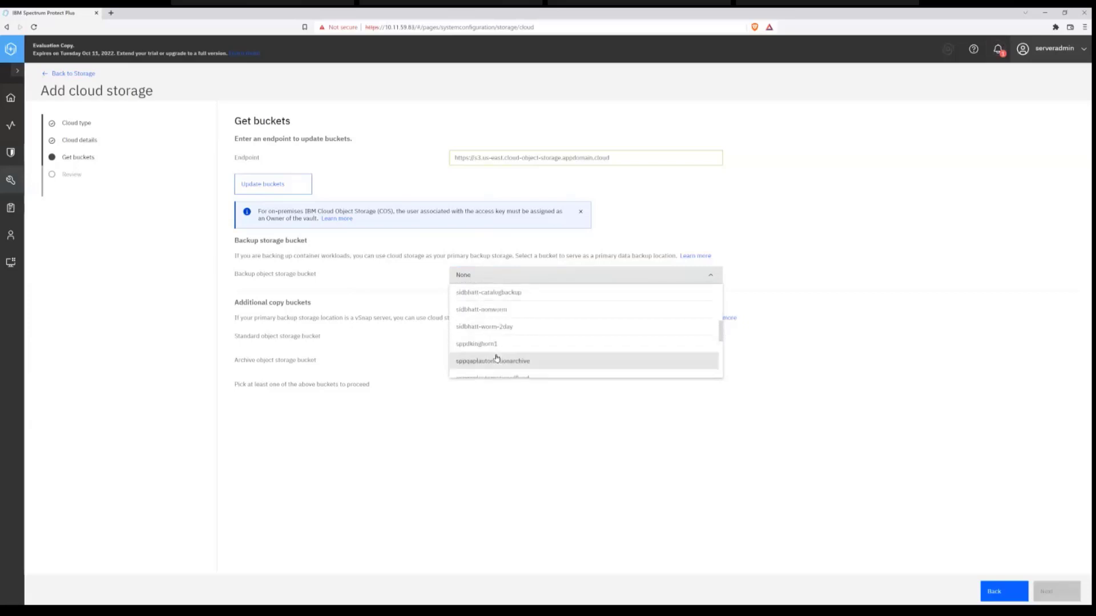
pyautogui.click(497, 345)
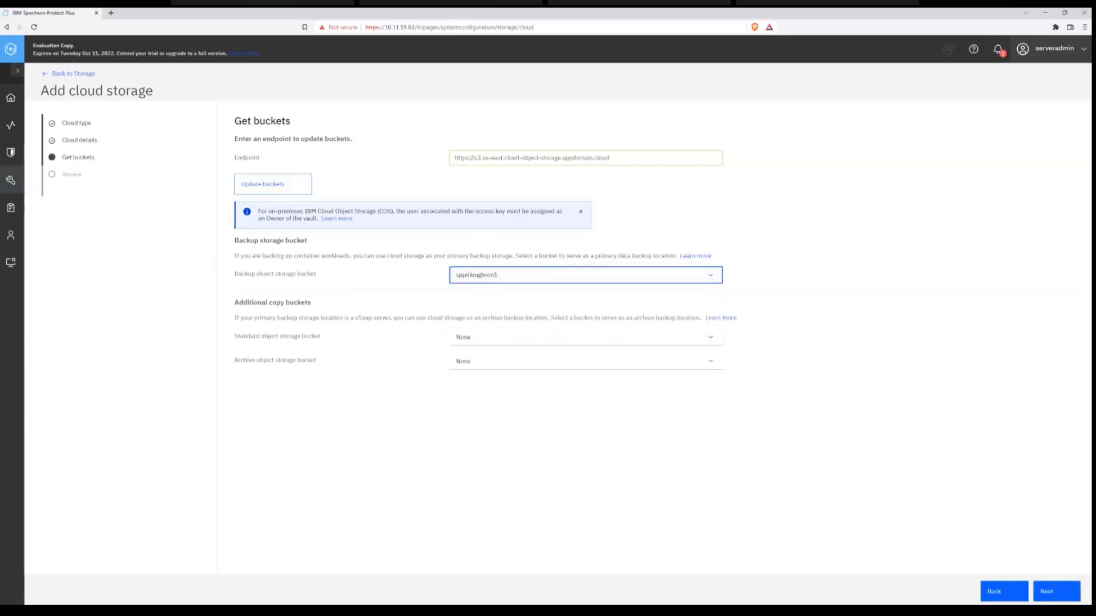
pyautogui.click(1065, 592)
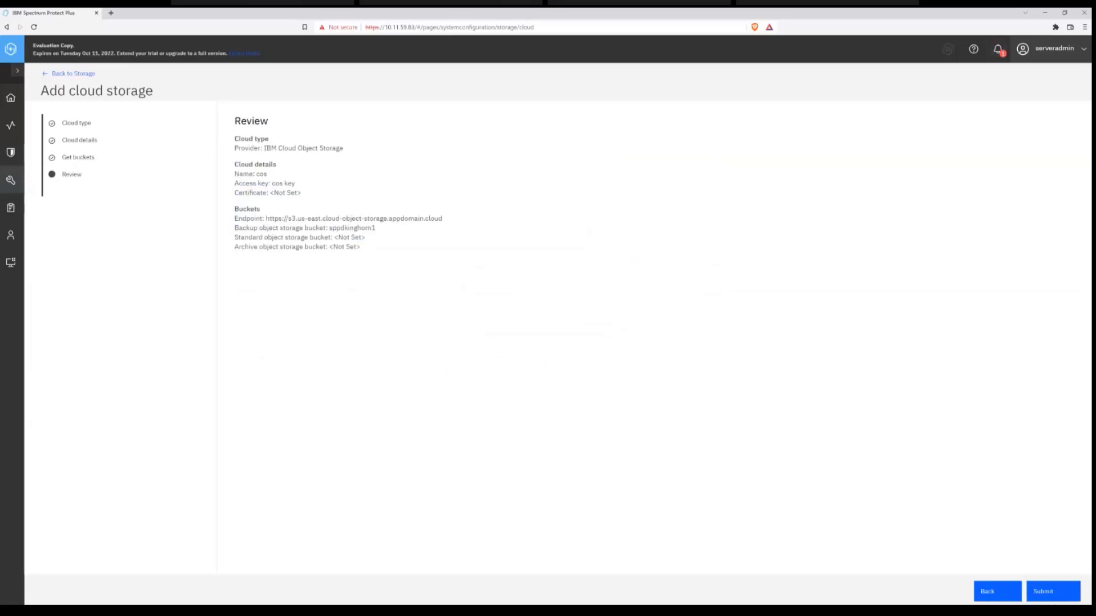
pyautogui.click(1053, 591)
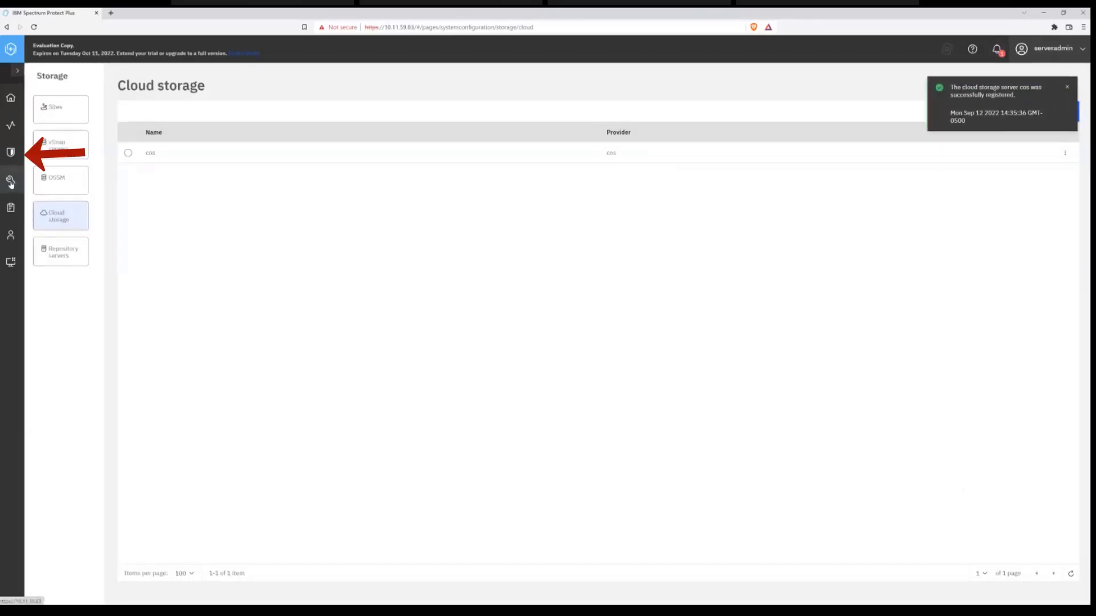
# - Start a new SLA policy from the policy overview and set its category to IBM Spectrum Protect Plus catalog
pyautogui.click(8, 160)
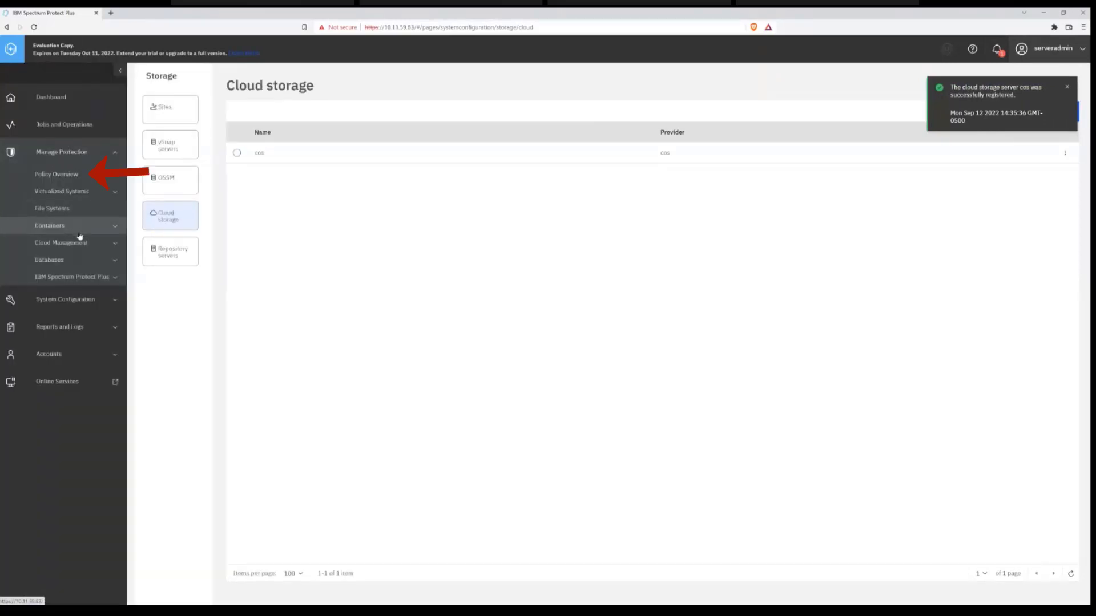
pyautogui.click(86, 177)
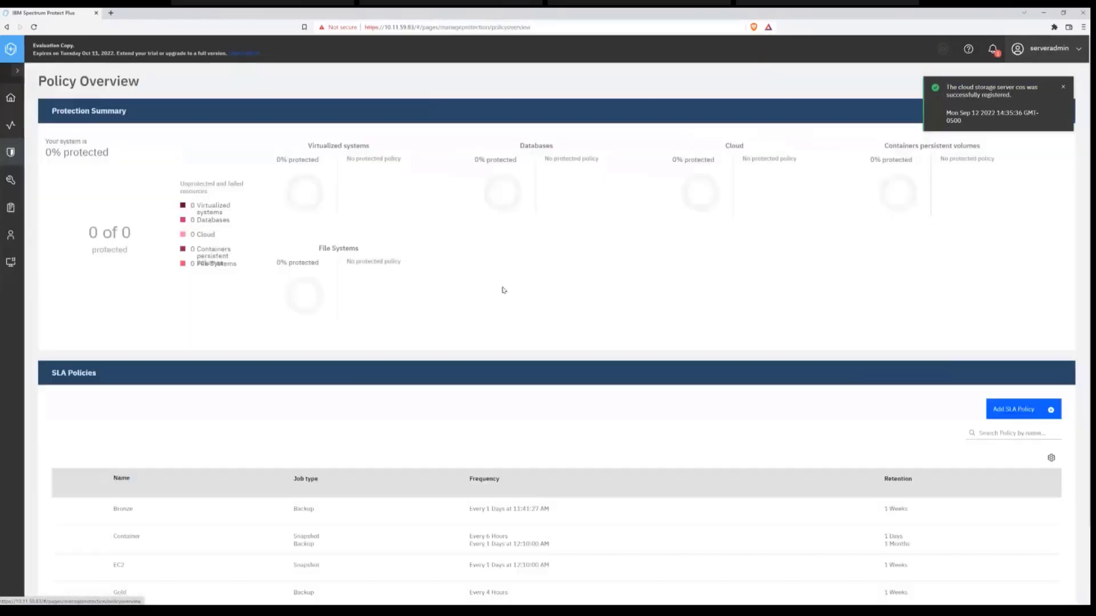
pyautogui.scroll(-2, 430, 345)
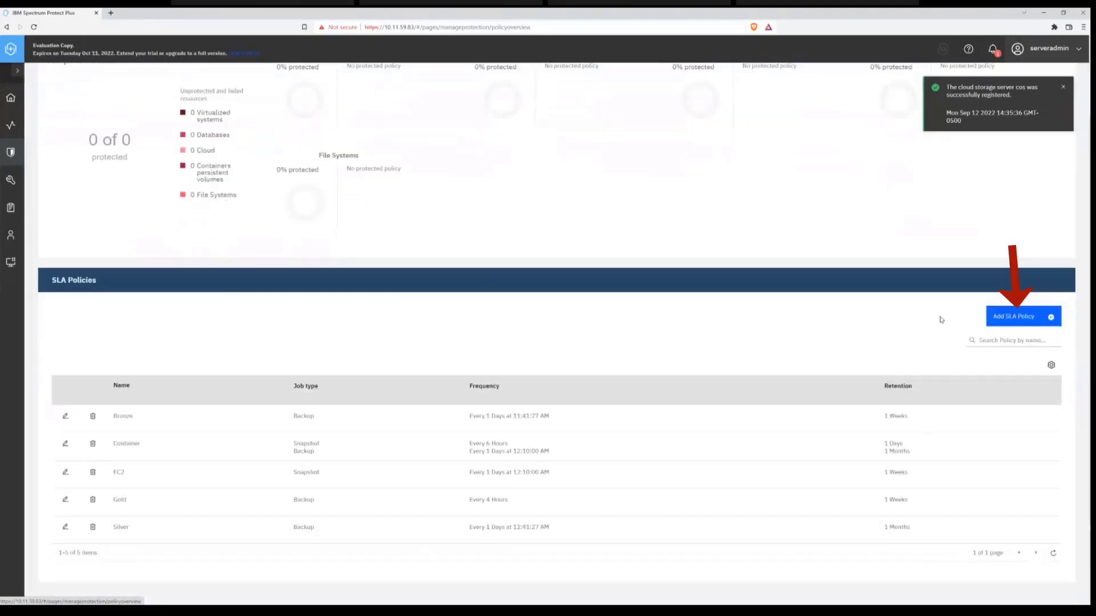
pyautogui.click(1020, 317)
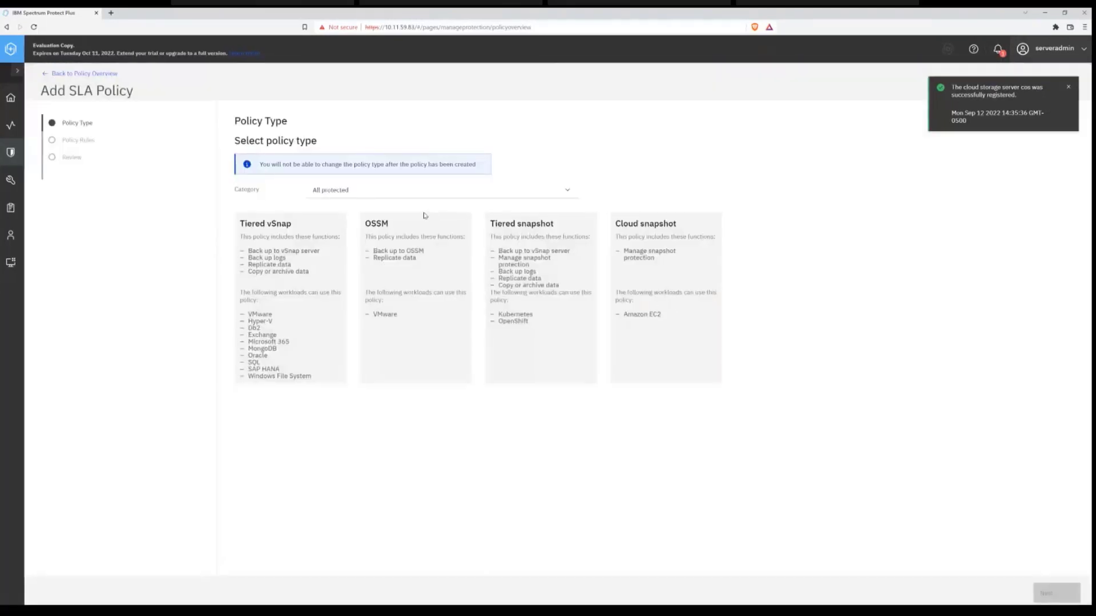
pyautogui.click(388, 195)
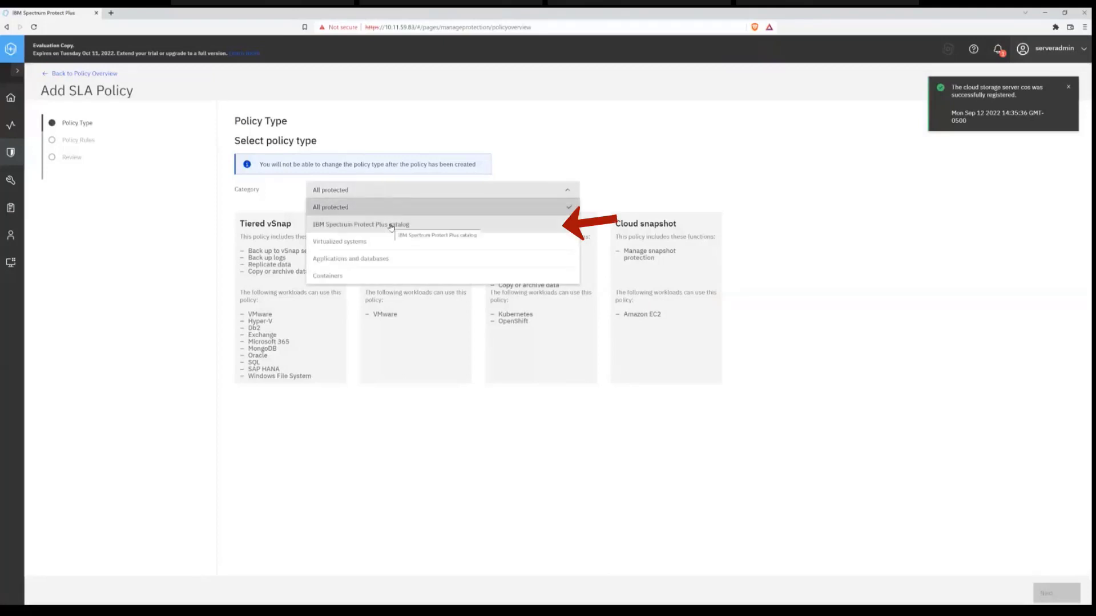
pyautogui.click(391, 226)
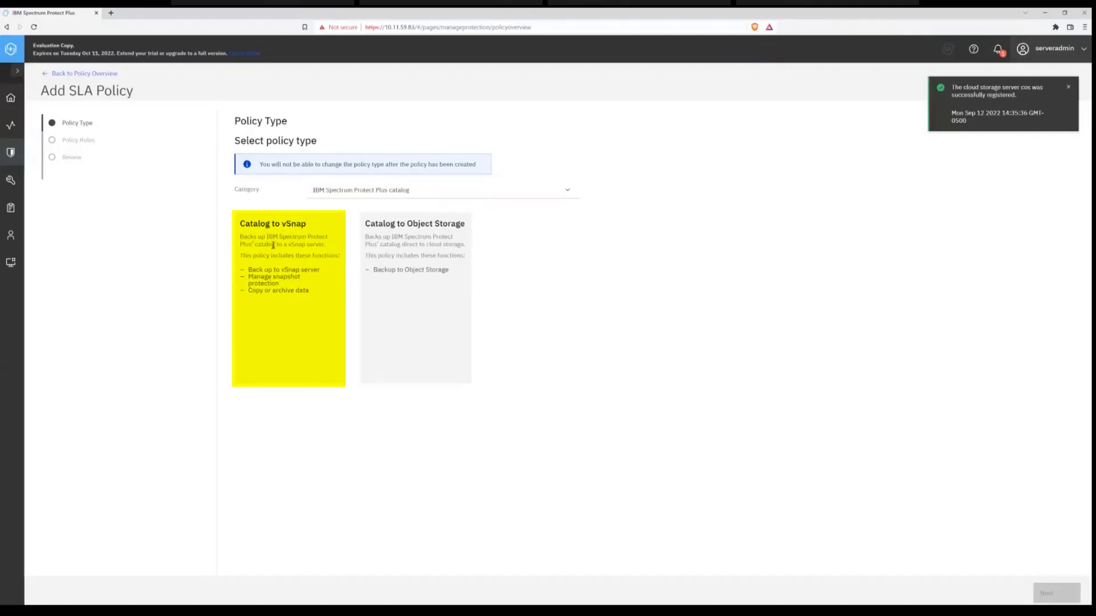
pyautogui.moveTo(316, 297); pyautogui.dragTo(248, 267)
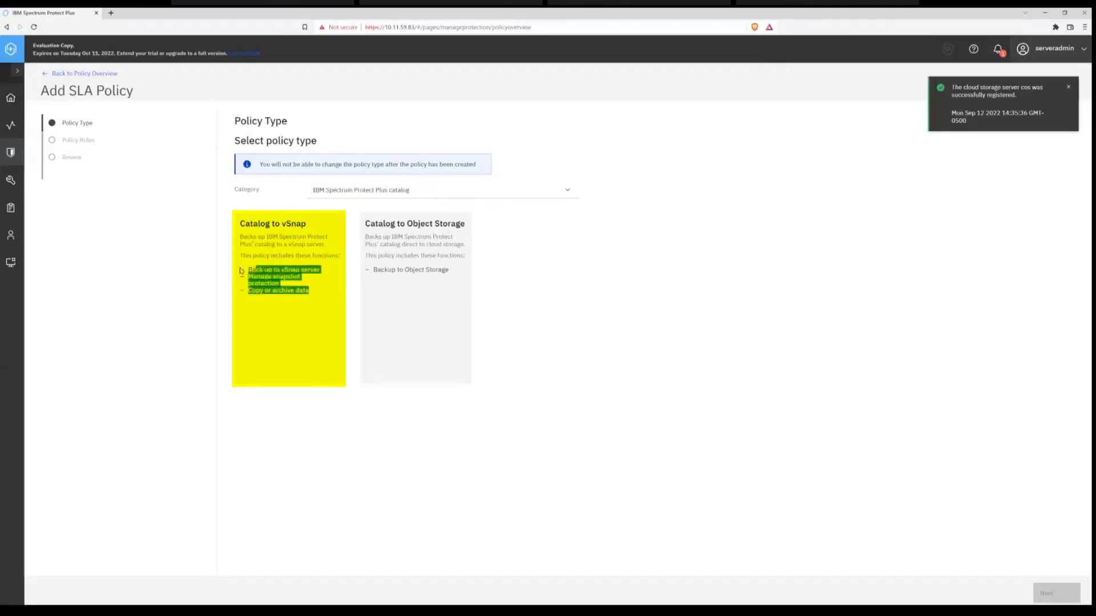
pyautogui.click(288, 318)
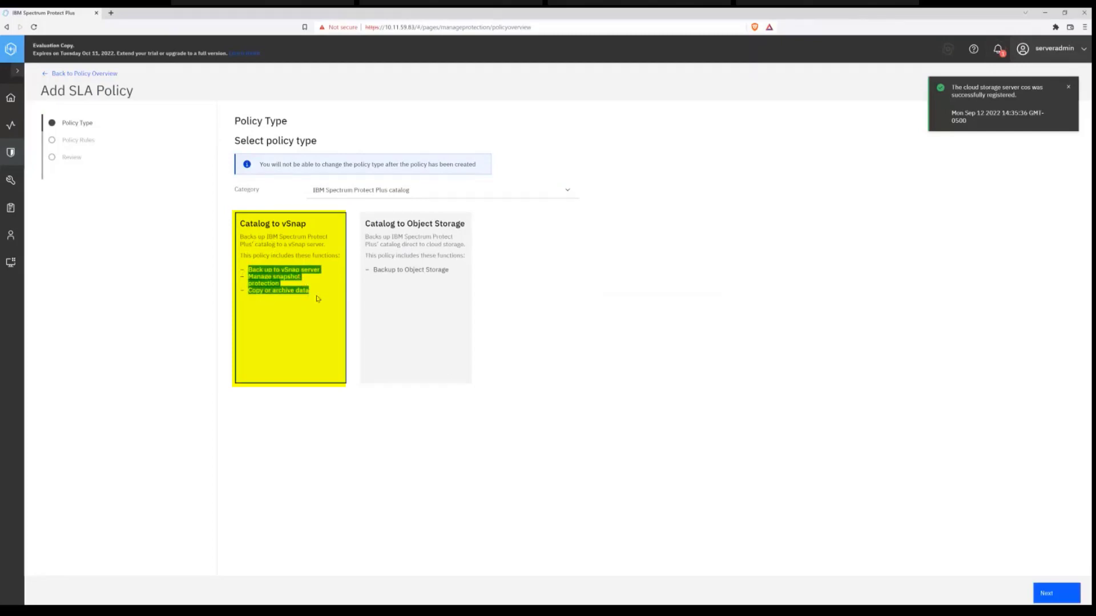
pyautogui.click(310, 410)
# - Create a Catalog to Object Storage policy named Catalog backup, retained 15 days, repeating daily at 01:00, with cos as target, and find it in the policy list
pyautogui.click(424, 287)
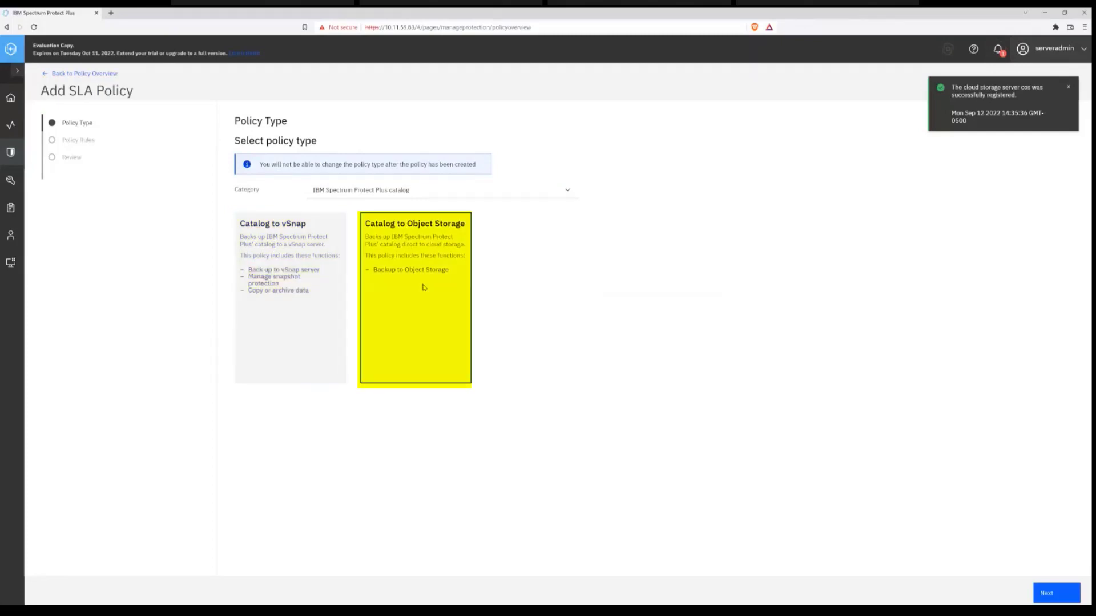
pyautogui.click(1051, 595)
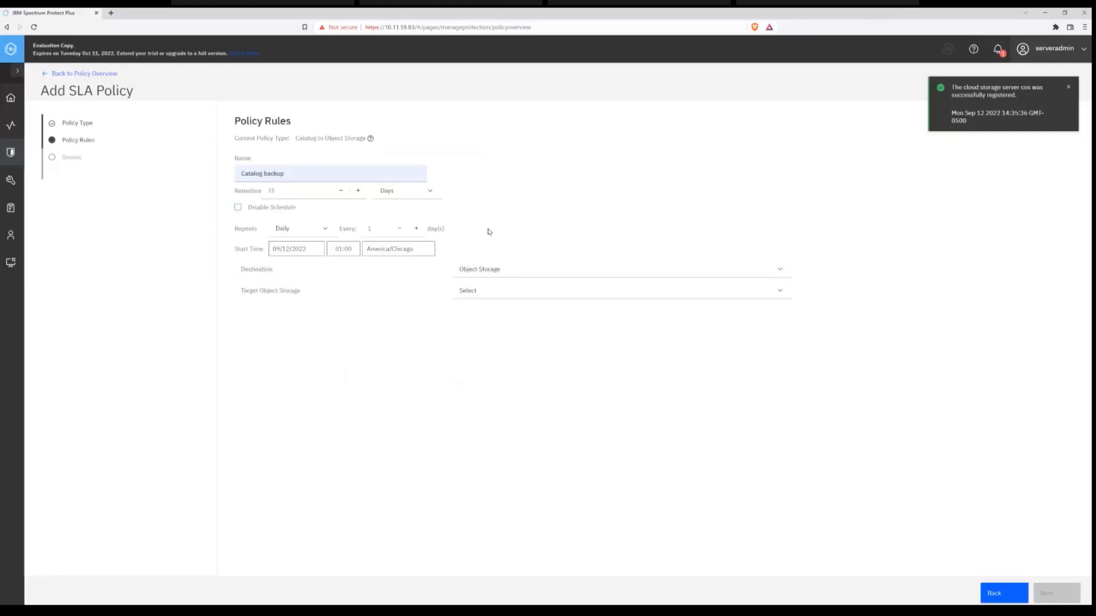
pyautogui.click(512, 293)
pyautogui.click(512, 309)
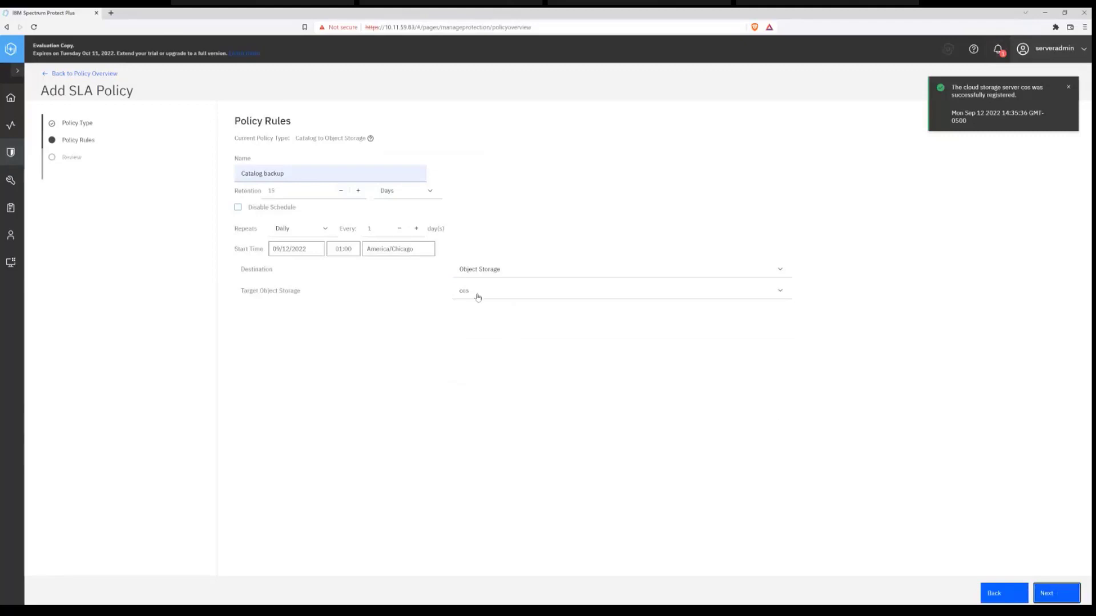
pyautogui.click(1054, 595)
pyautogui.click(1055, 595)
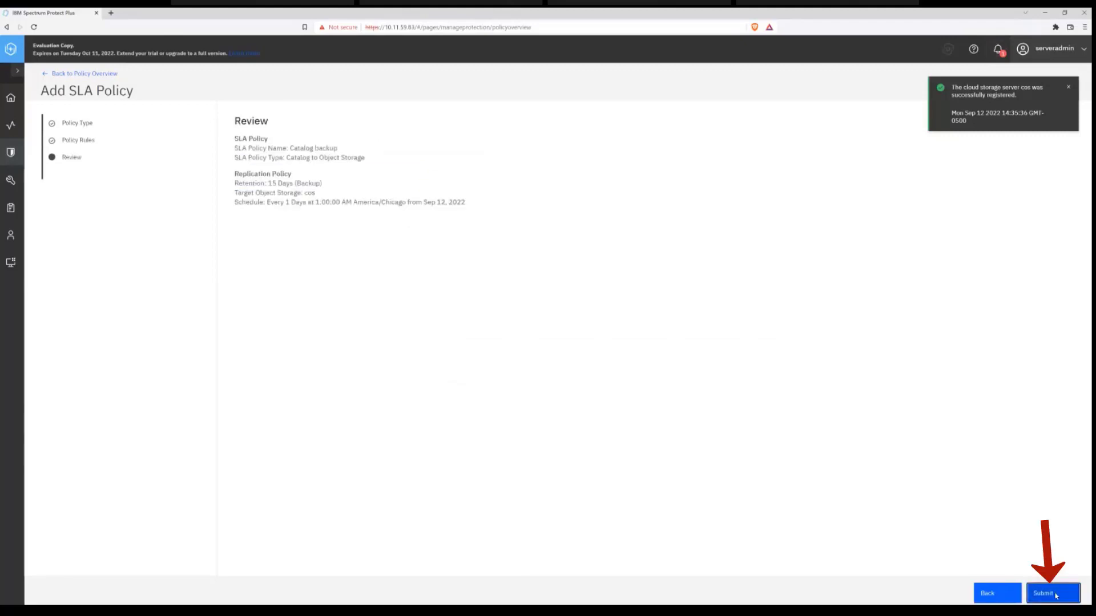
pyautogui.click(593, 357)
pyautogui.scroll(-2, 419, 384)
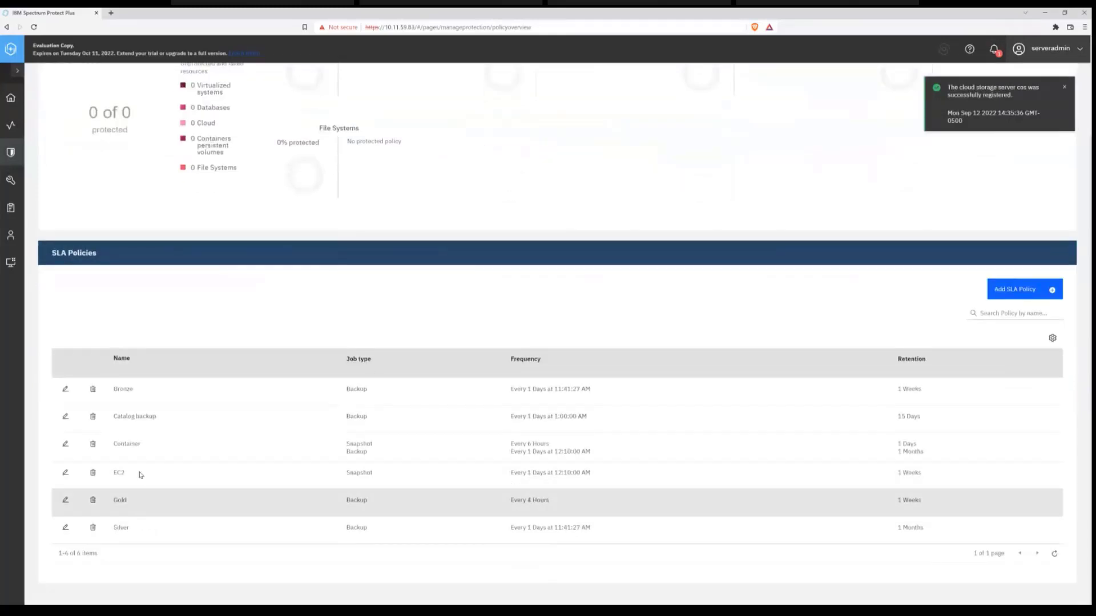
pyautogui.tripleClick(137, 417)
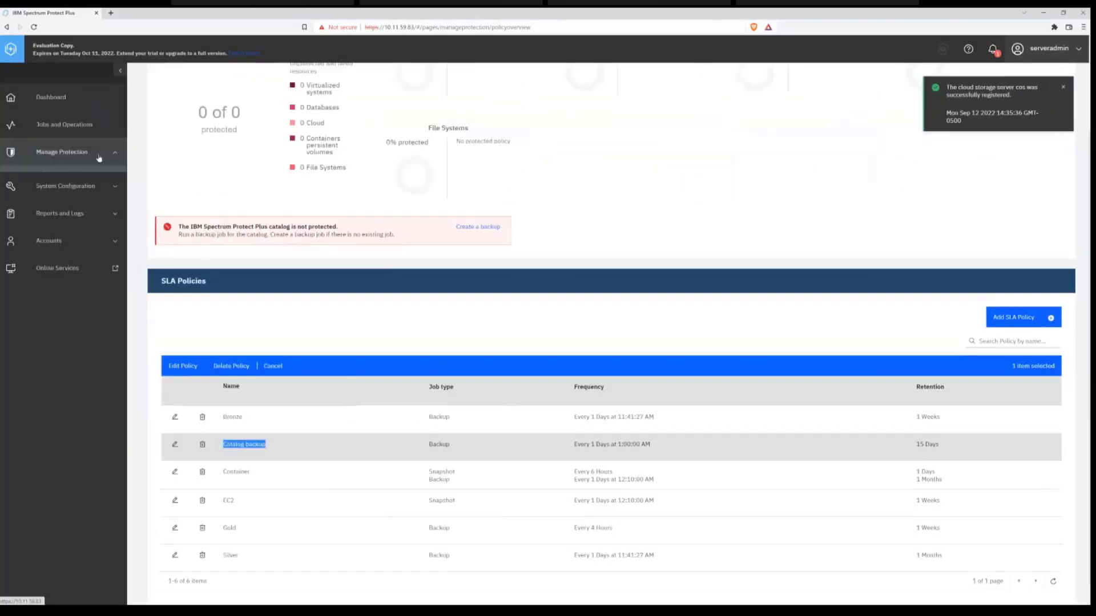
# - Assign the Catalog backup SLA policy to the IBM Spectrum Protect Plus catalog backup, save it, and view the policy status
pyautogui.click(98, 157)
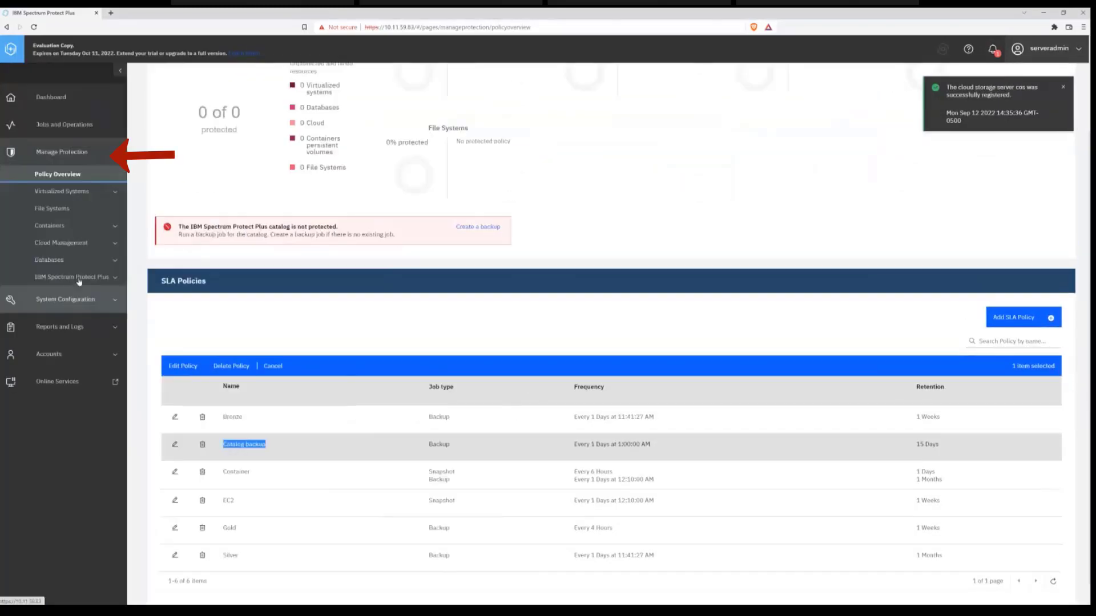
pyautogui.click(79, 280)
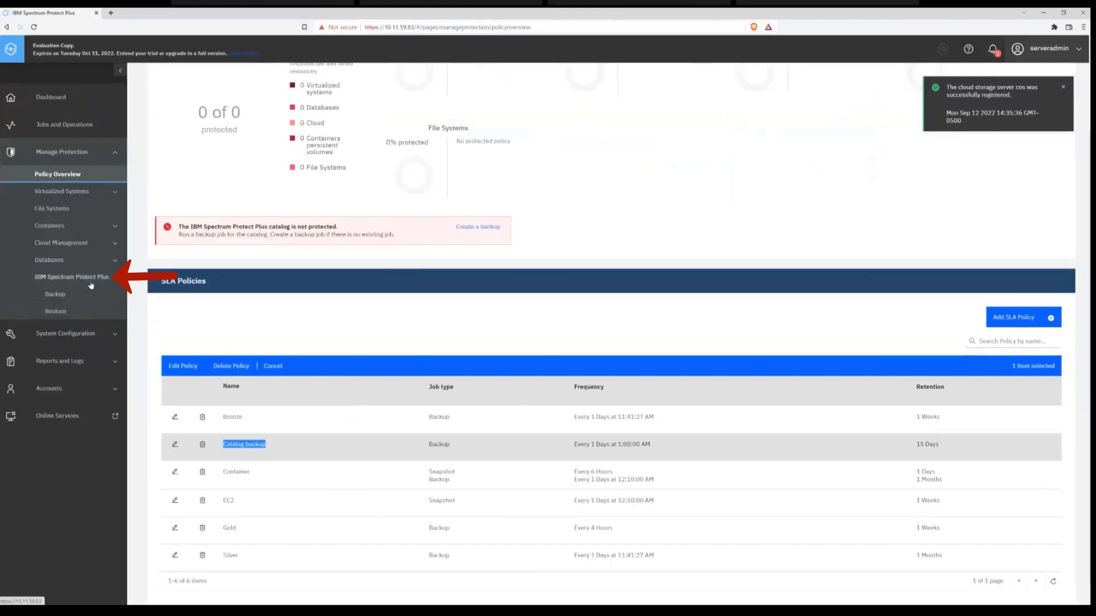
pyautogui.click(65, 298)
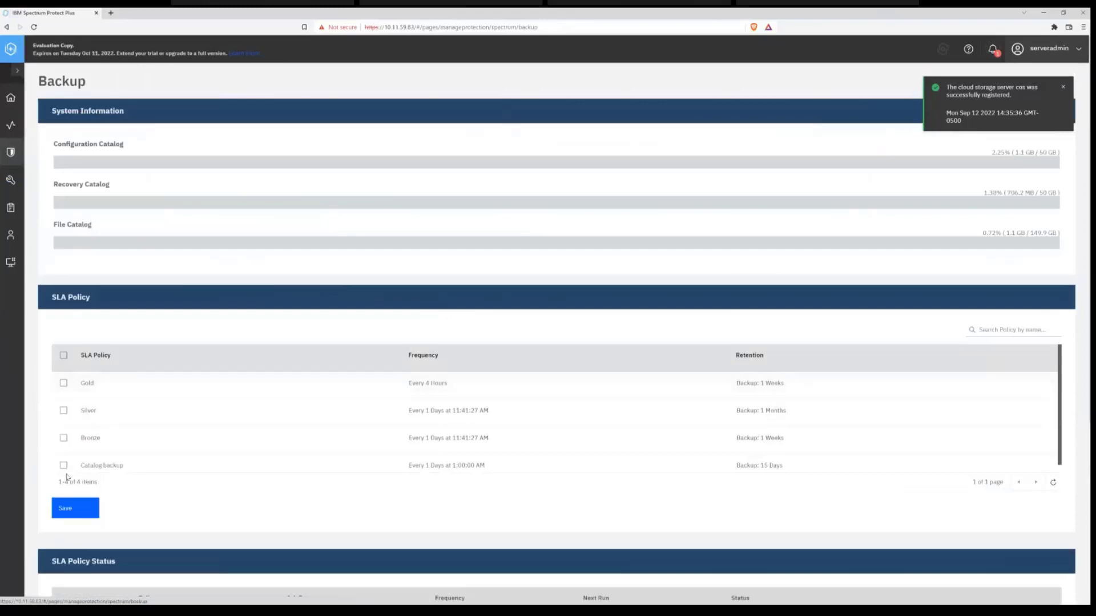
pyautogui.click(63, 465)
pyautogui.scroll(-5, 251, 477)
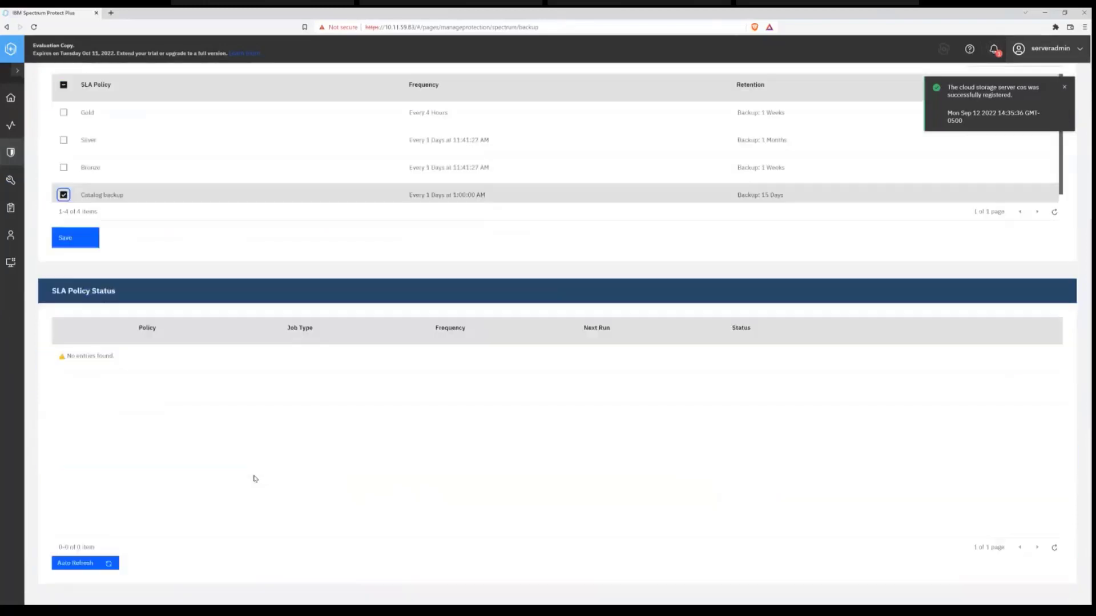
pyautogui.scroll(2, 115, 251)
pyautogui.click(75, 323)
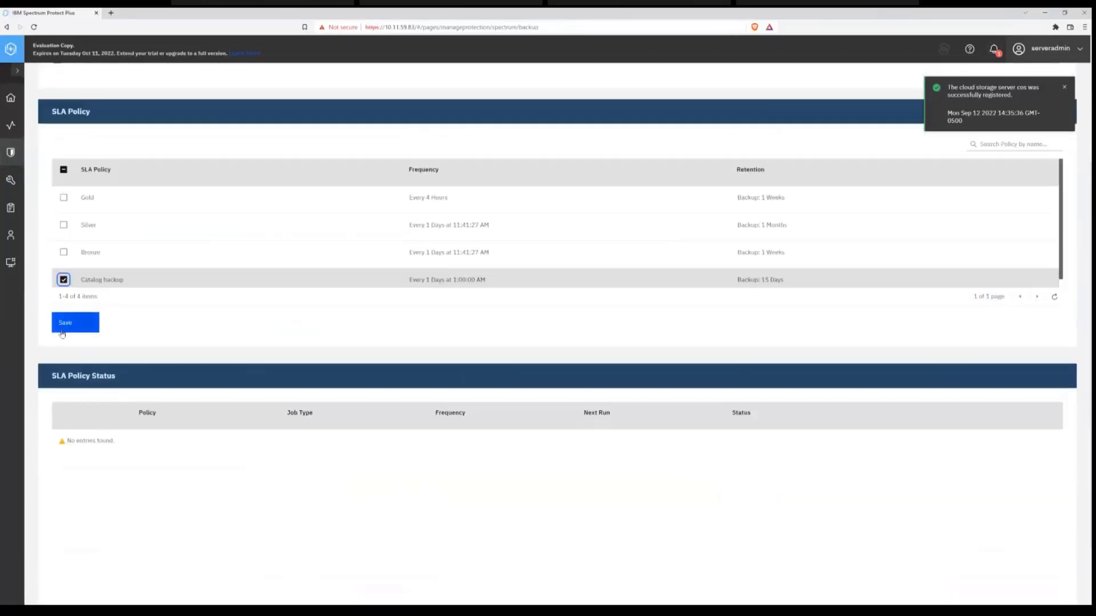
pyautogui.click(591, 351)
pyautogui.scroll(-2, 153, 468)
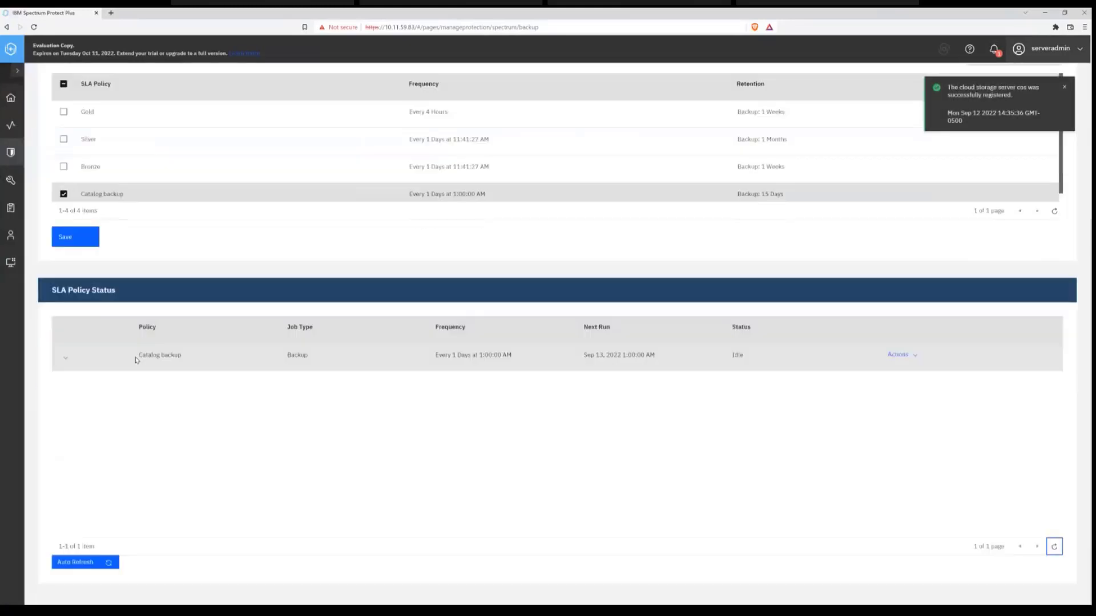
# - Start an immediate run of the Catalog backup policy from the SLA policy status list
pyautogui.moveTo(137, 358); pyautogui.dragTo(198, 358)
pyautogui.moveTo(317, 361); pyautogui.dragTo(330, 359)
pyautogui.click(910, 355)
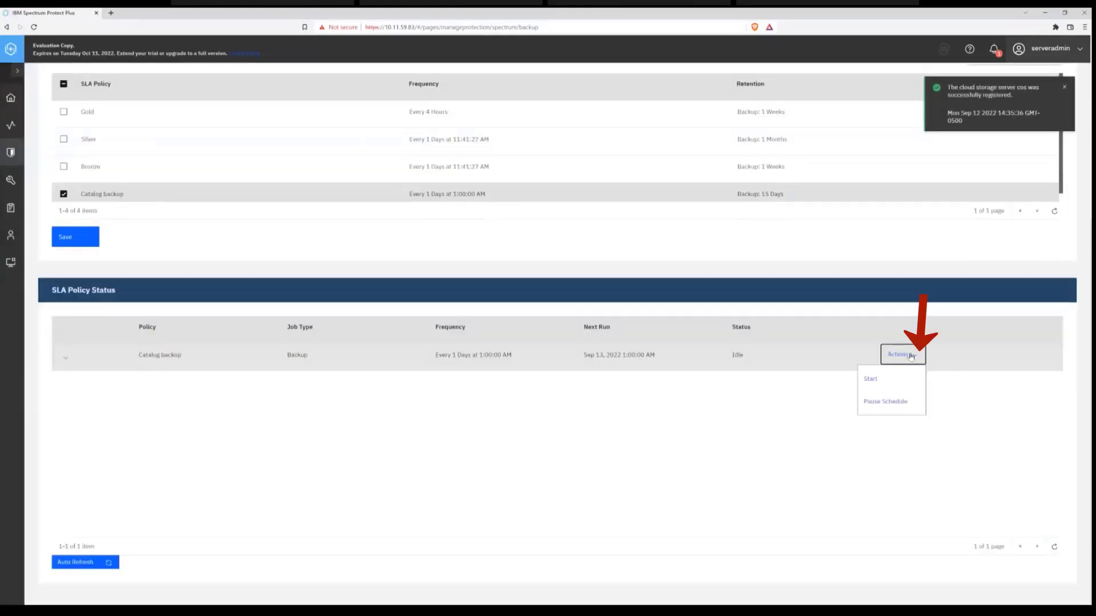
pyautogui.click(888, 379)
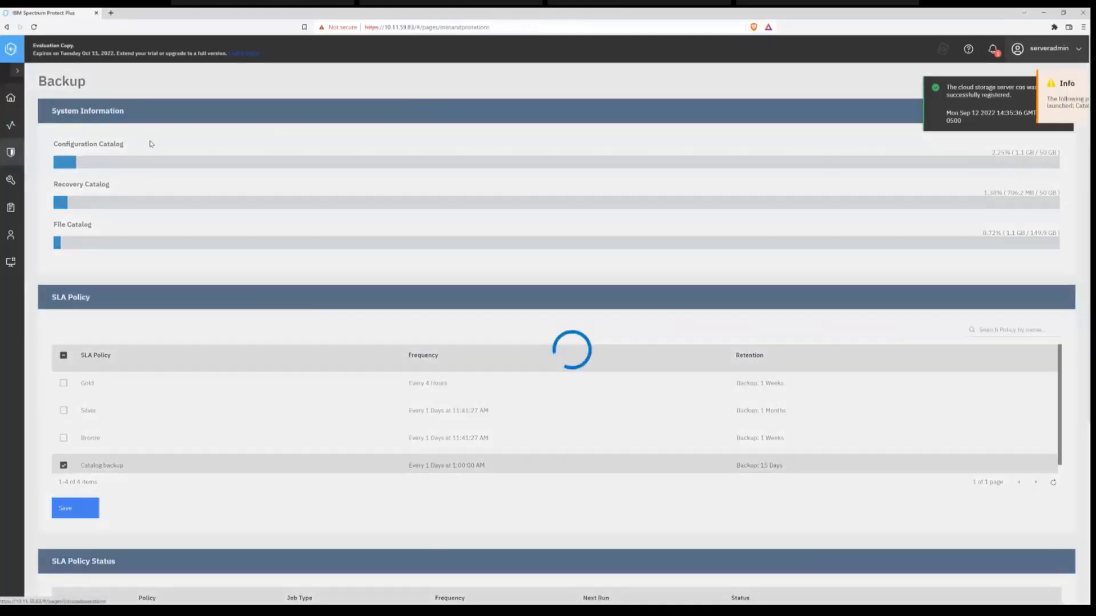
# - Check the catalog_Catalog backup job among the running jobs and review its log in the job history
pyautogui.click(12, 127)
pyautogui.click(88, 118)
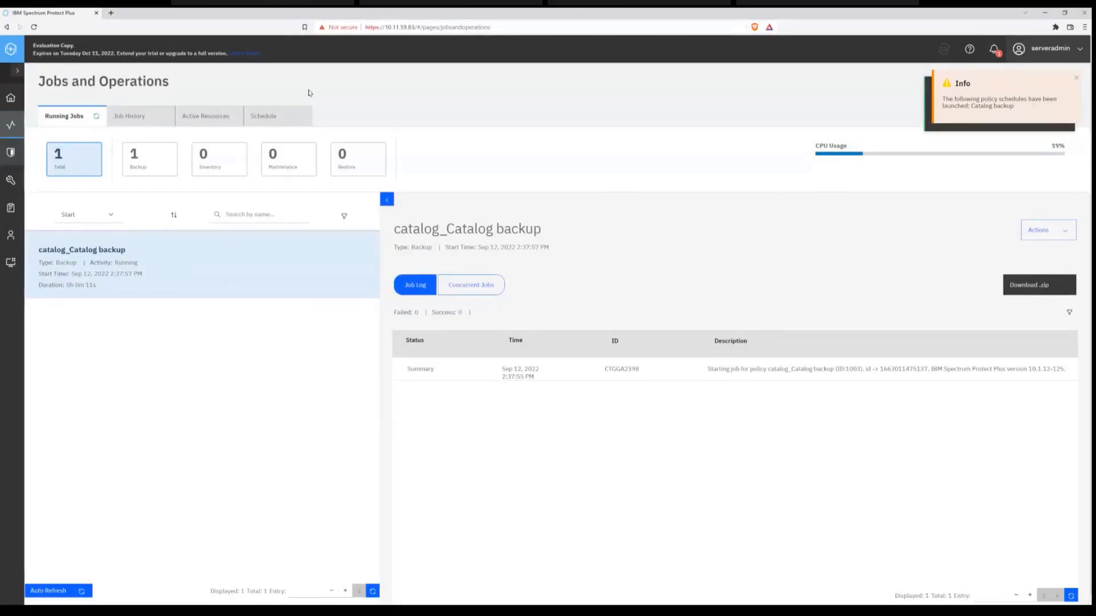
pyautogui.click(95, 116)
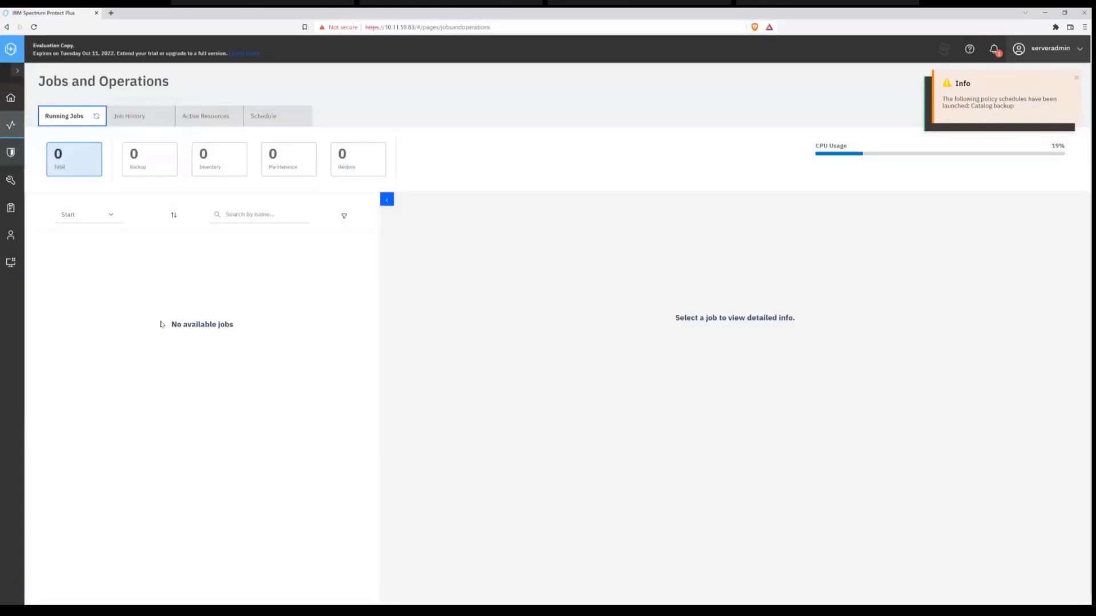
pyautogui.click(138, 118)
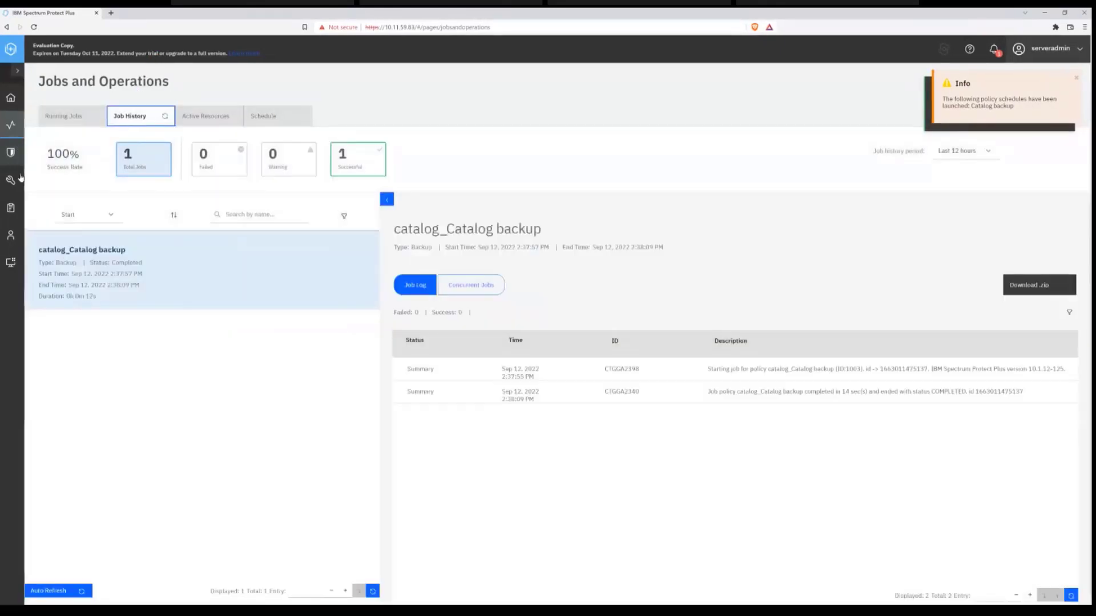
# - View the restore points in the system configuration, select the catalog_Catalog backup entry to see its expiry actions, and clear the selection
pyautogui.click(12, 179)
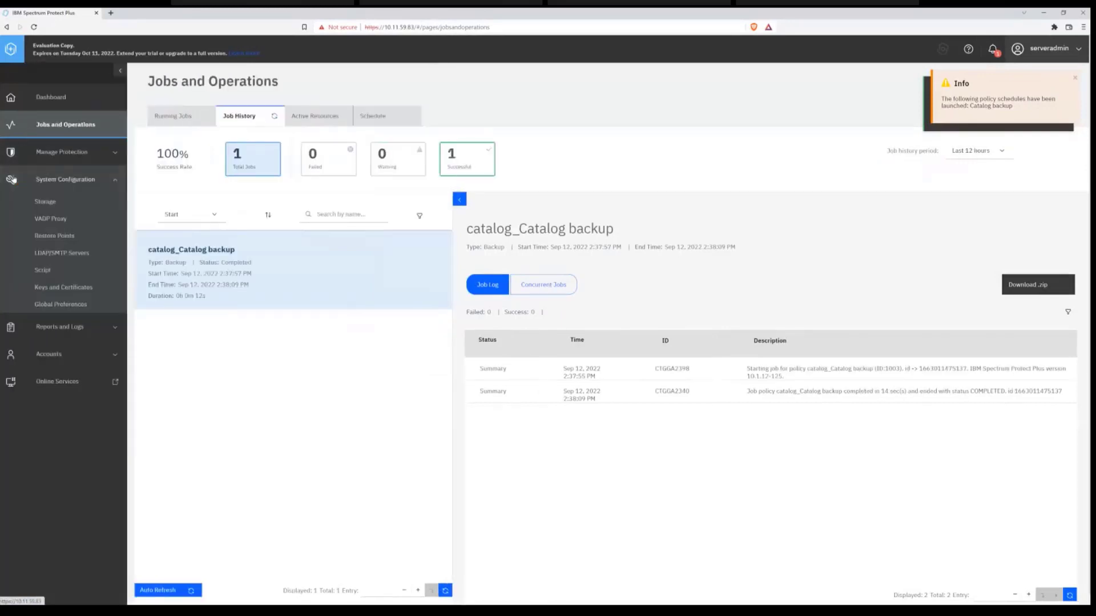
pyautogui.click(50, 239)
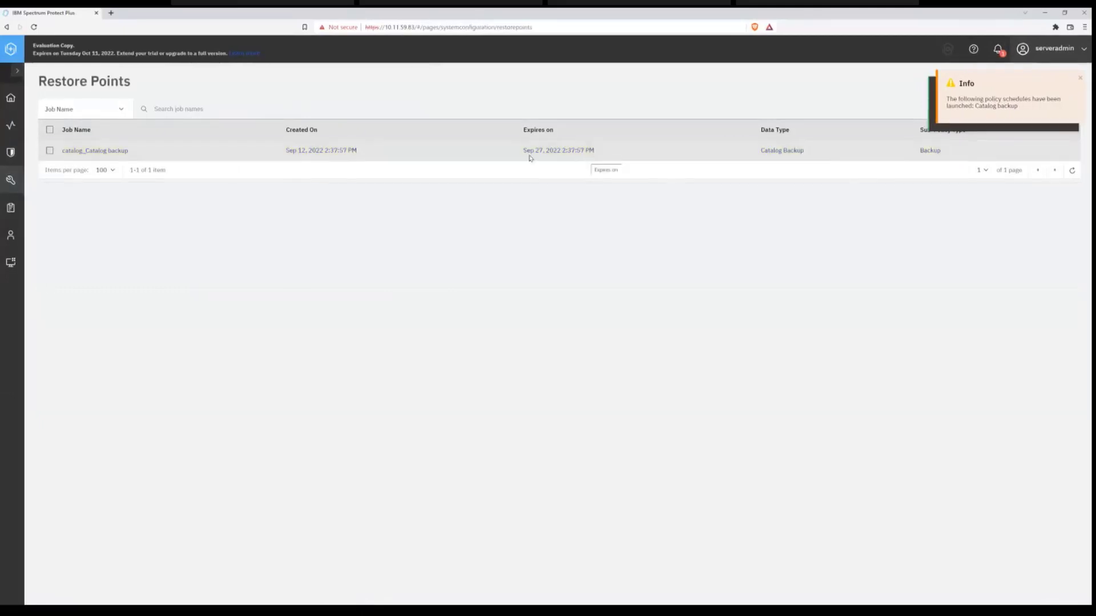
pyautogui.click(50, 151)
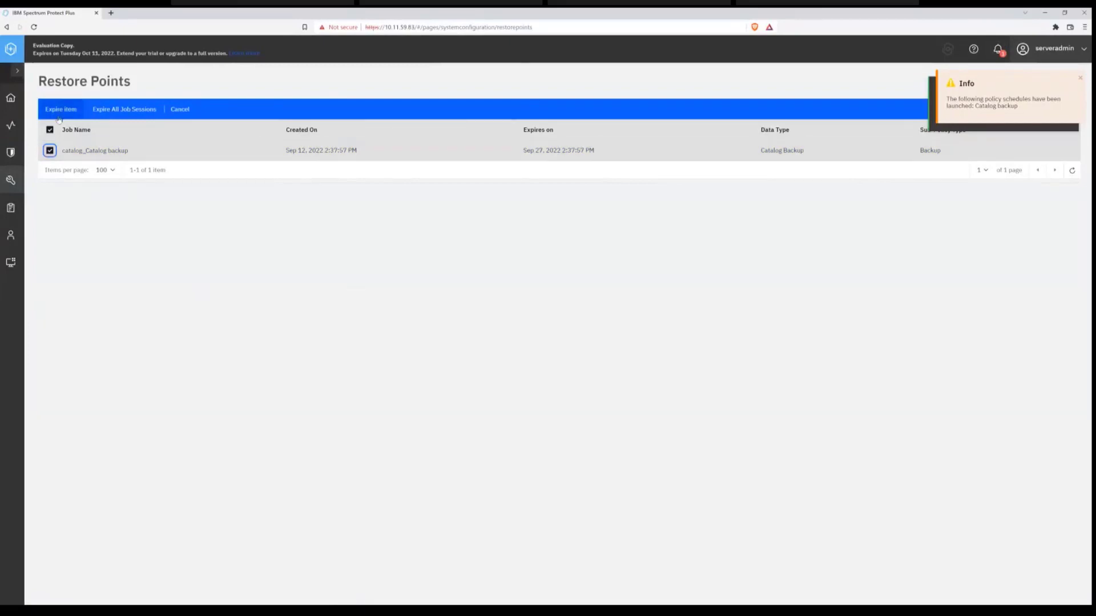
pyautogui.click(50, 152)
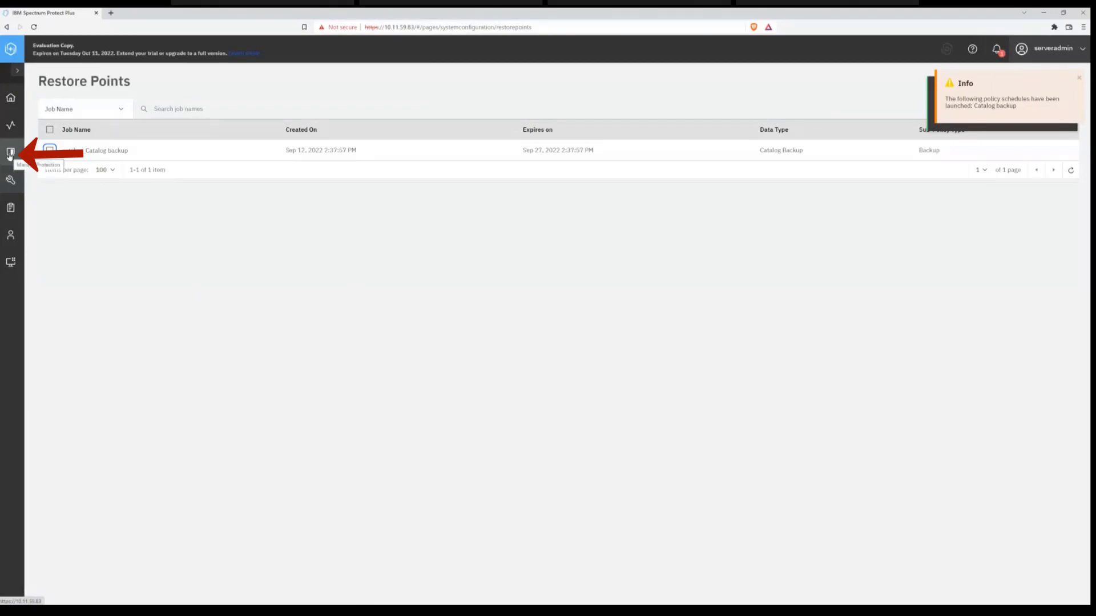
# - Find the catalog backup on the cos cloud storage in the IBM Spectrum Protect Plus restore page and open its catalog restore options
pyautogui.click(10, 153)
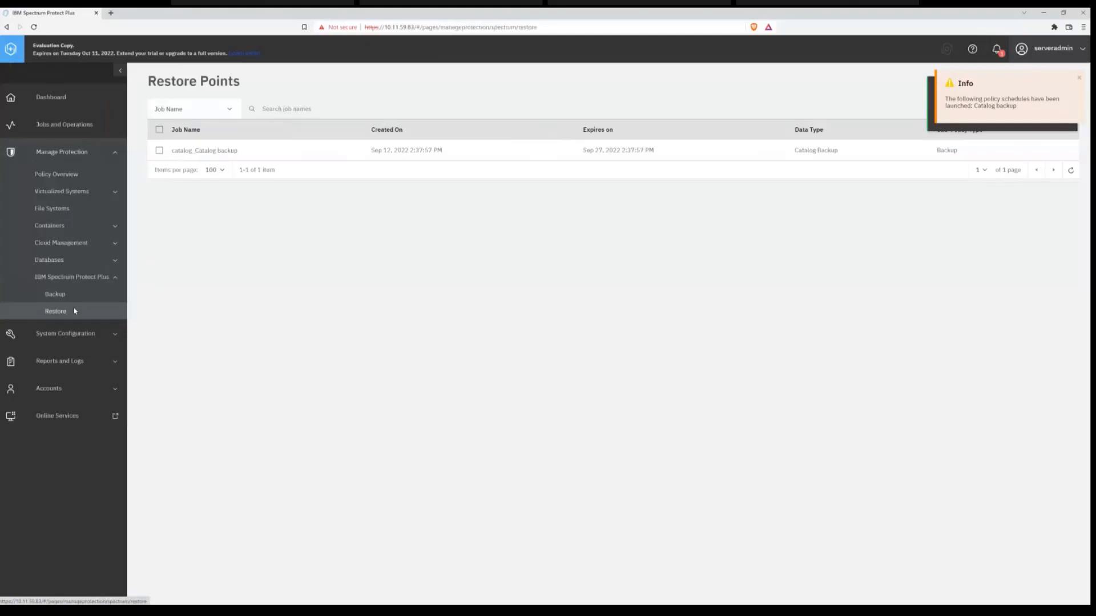
pyautogui.click(74, 310)
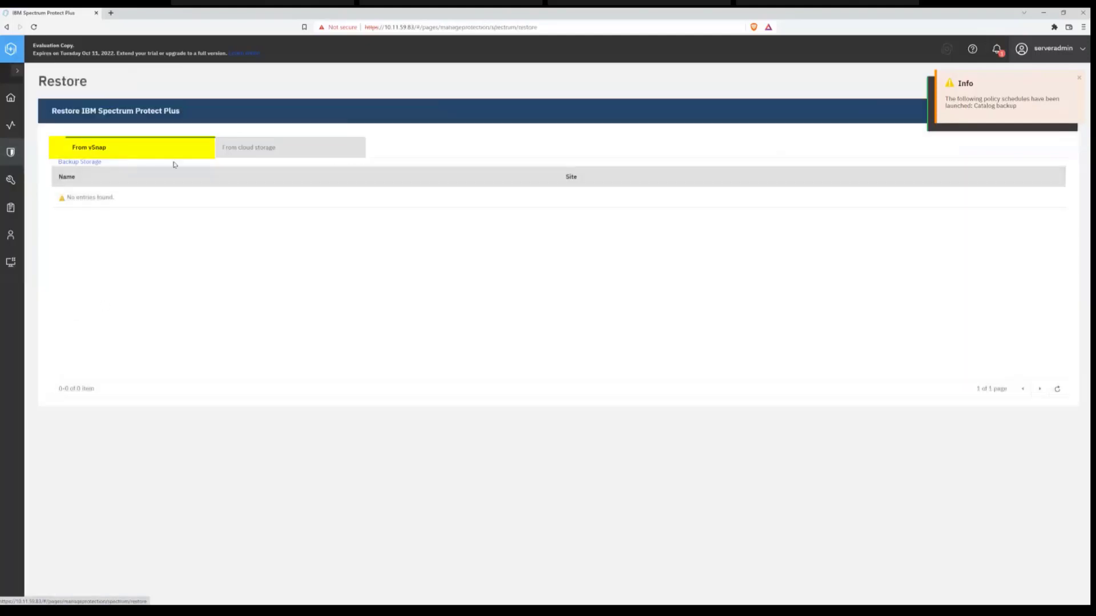
pyautogui.click(162, 207)
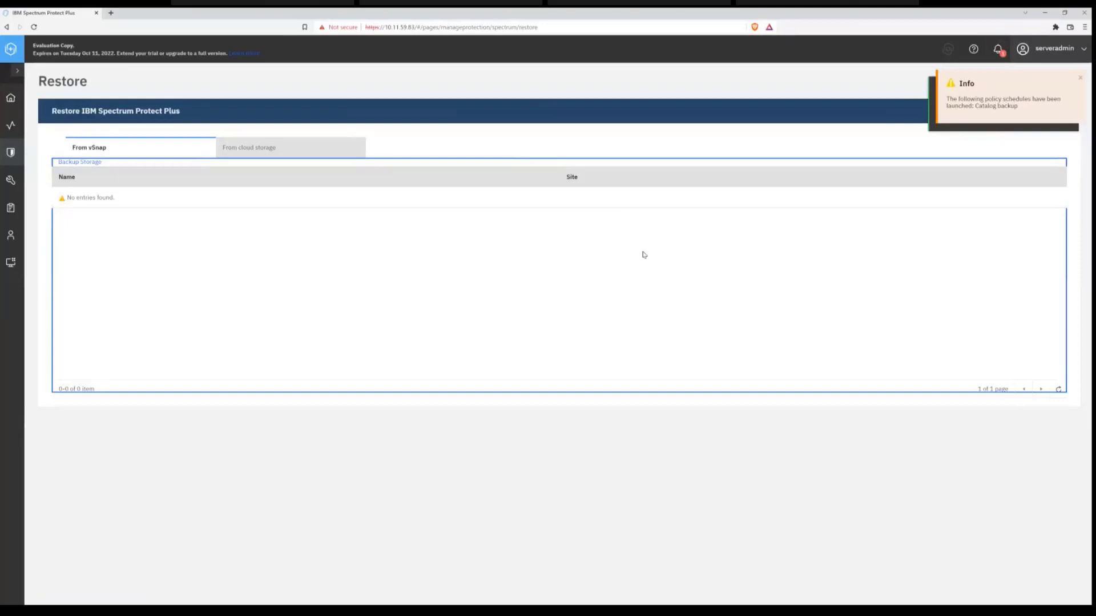
pyautogui.click(266, 148)
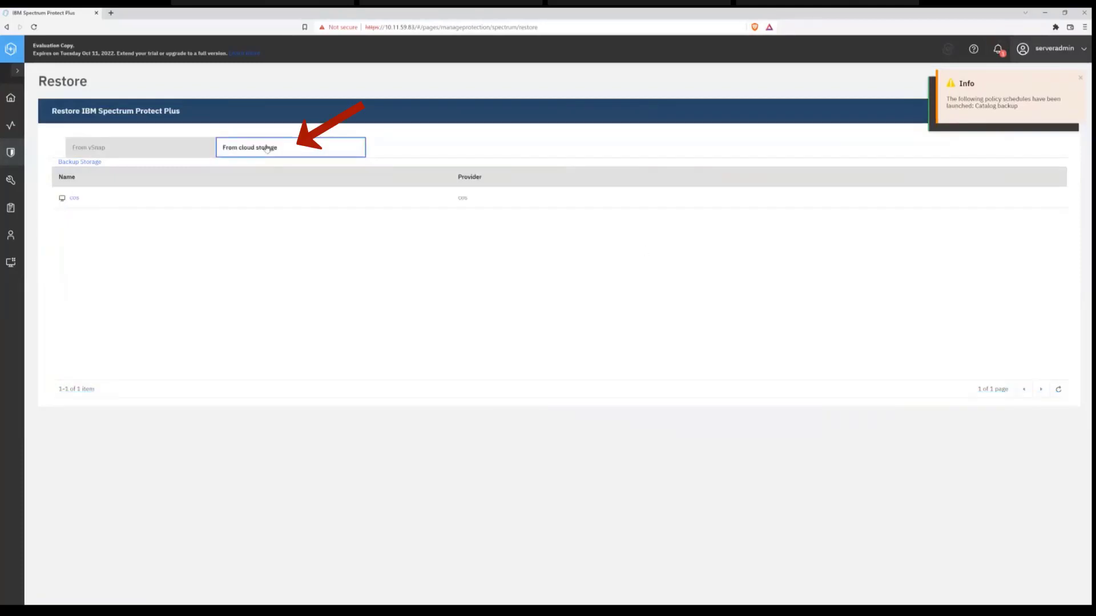
pyautogui.click(74, 198)
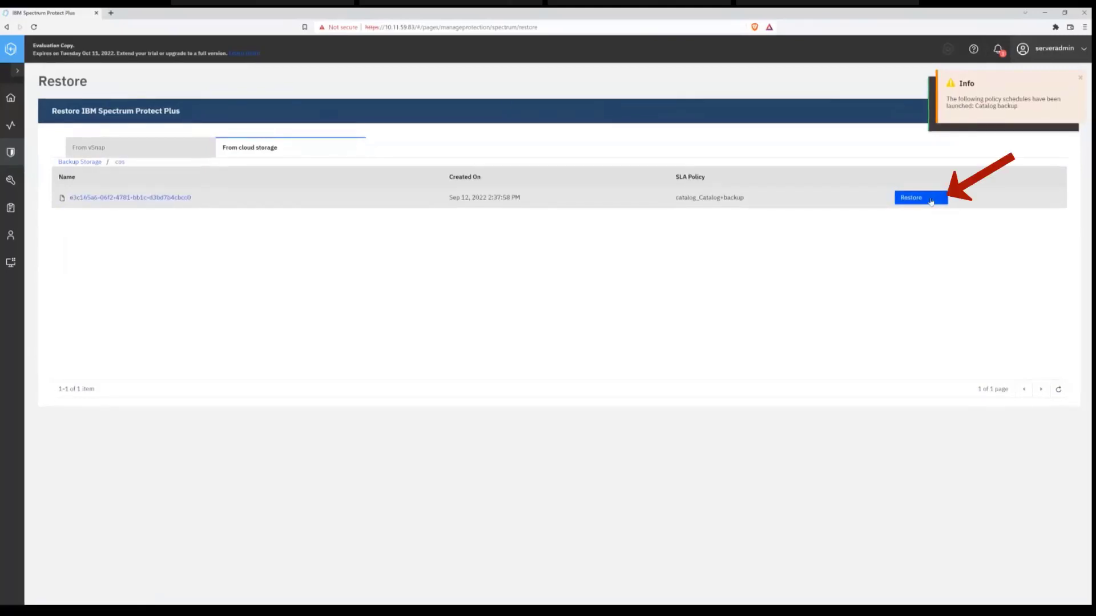
pyautogui.click(913, 199)
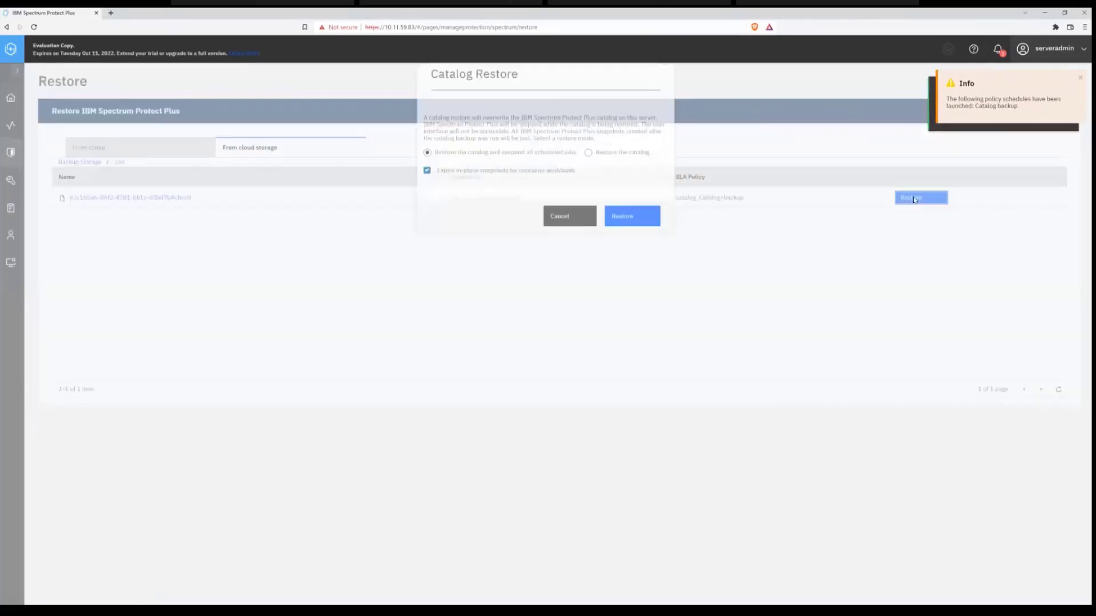